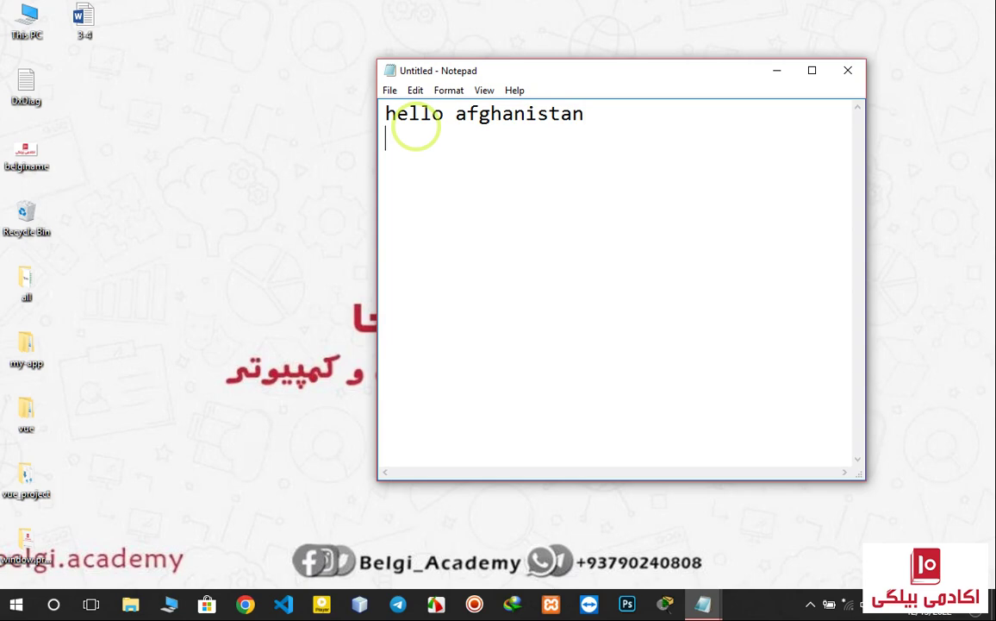
- Enter "سلام افغانستان" on a new line with the Persian keyboard, and return the input language to English (United States)
key(Return)
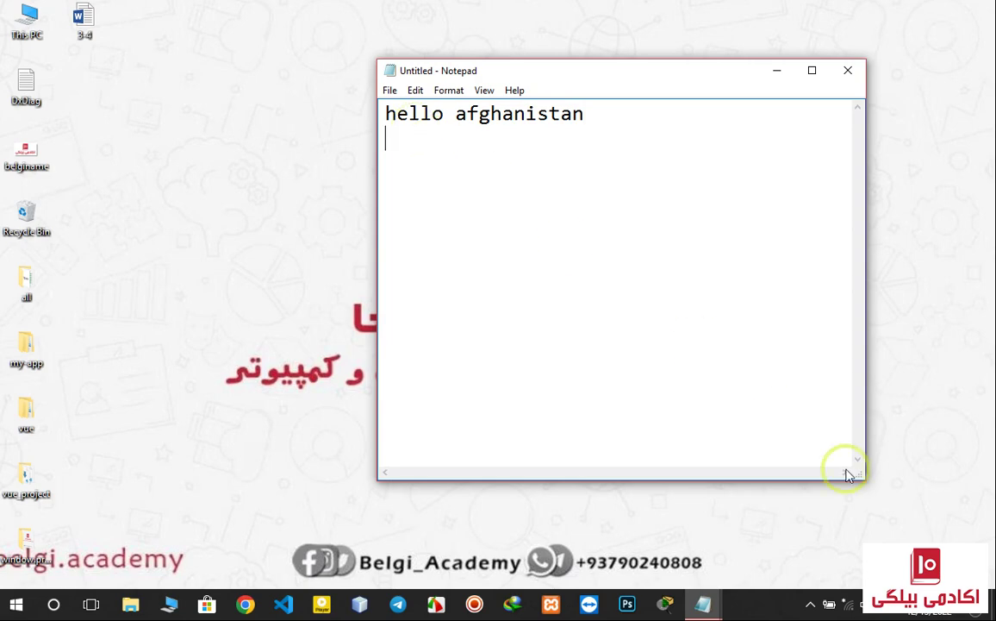
click(875, 603)
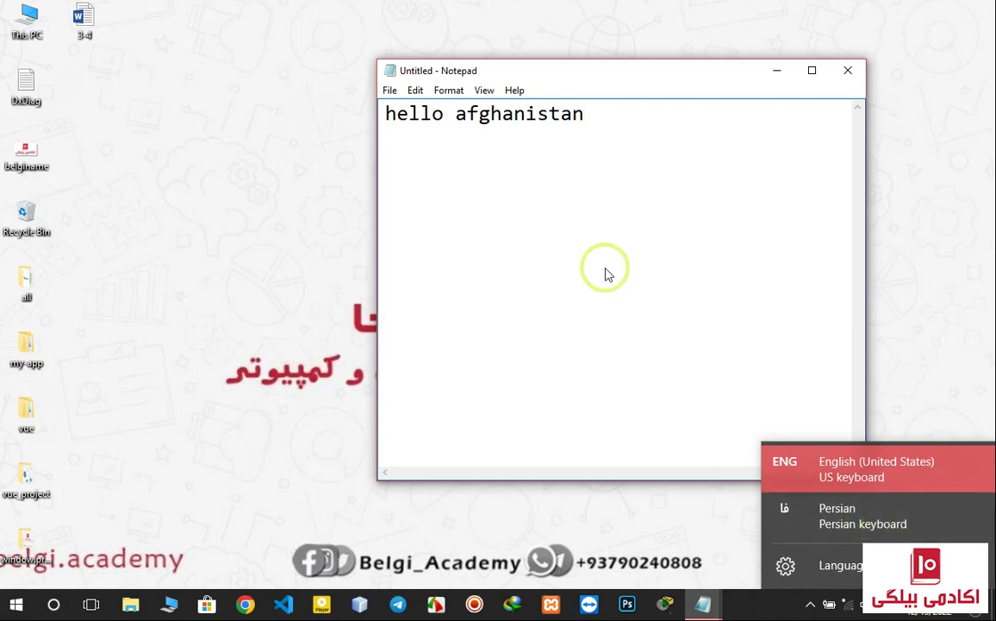
click(476, 136)
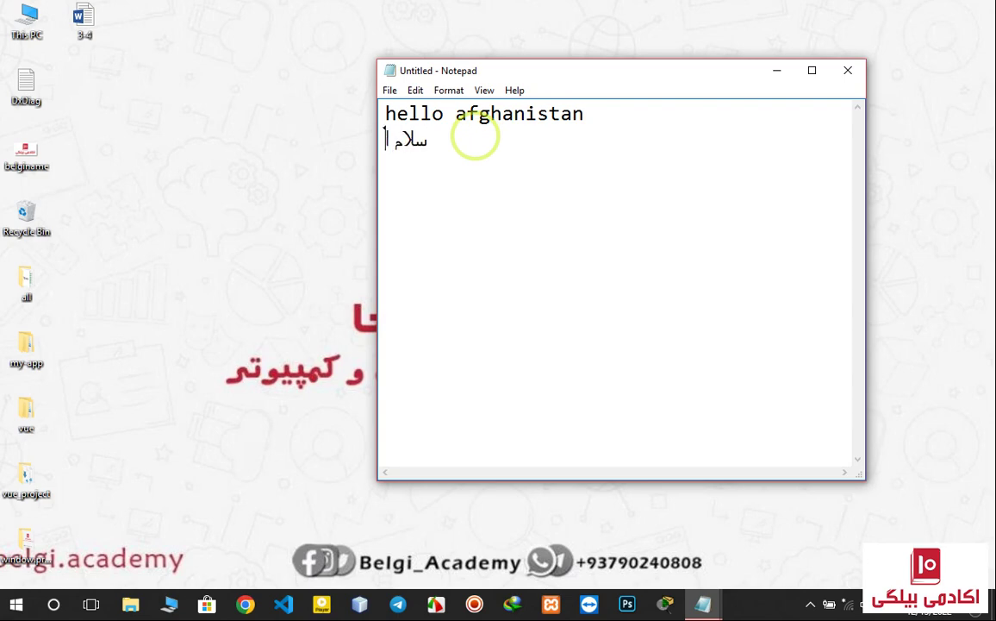
text(سلام افغانستان)
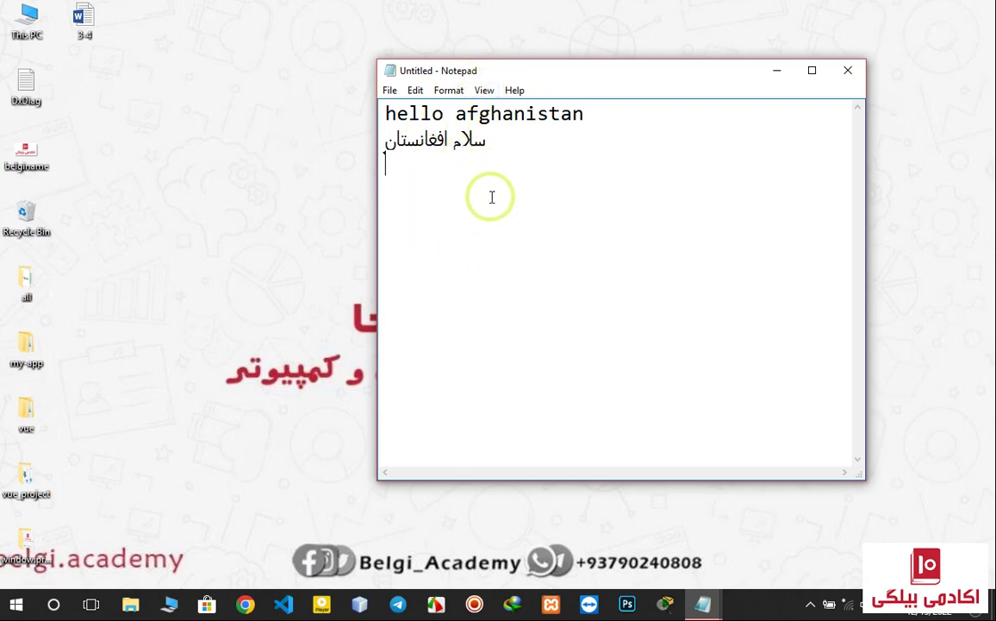
click(862, 606)
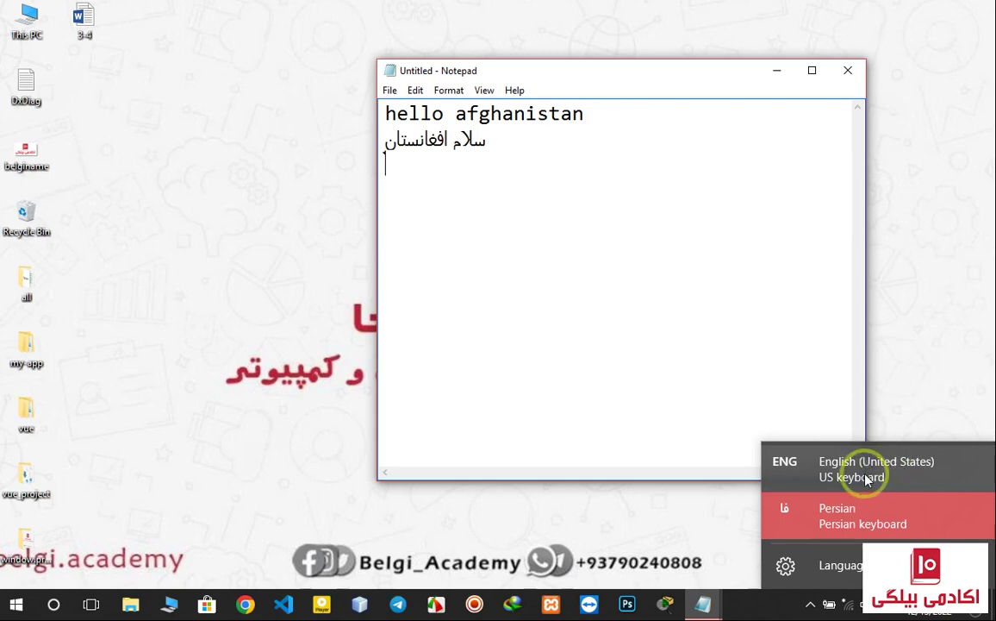
click(867, 480)
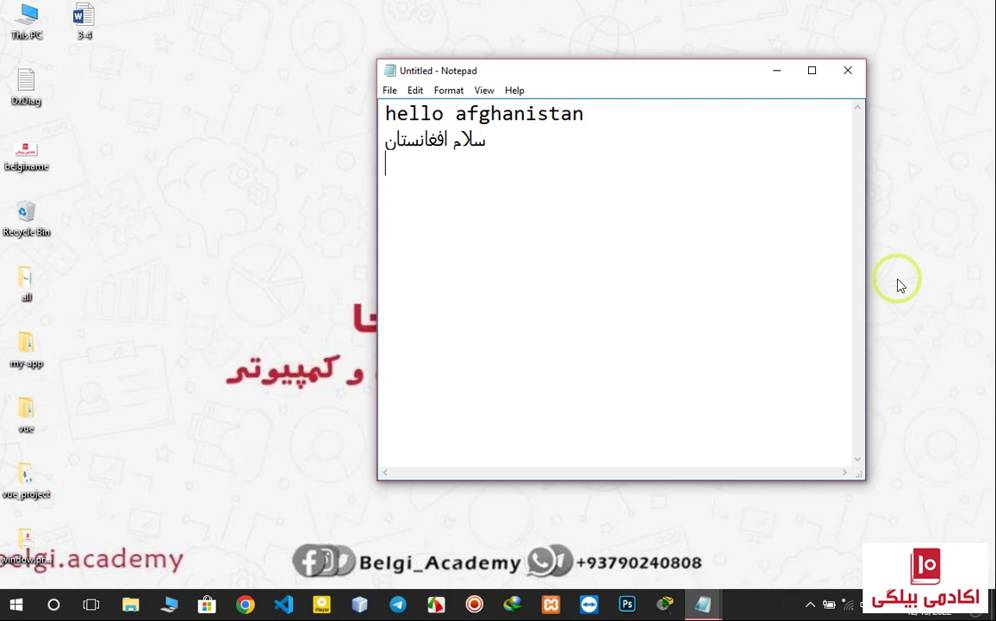
right_click(897, 286)
click(910, 327)
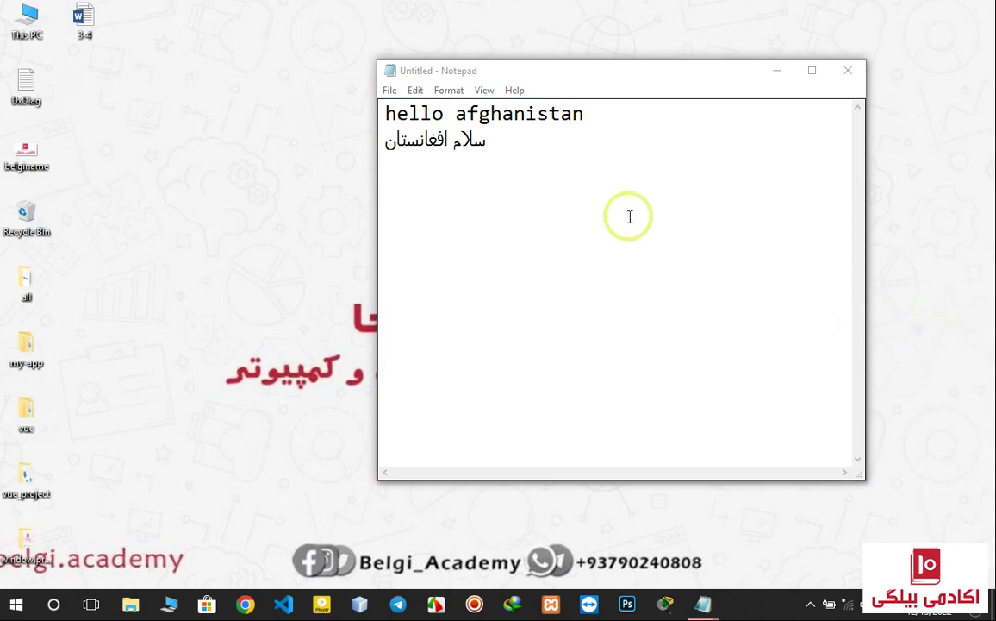
click(885, 611)
click(897, 373)
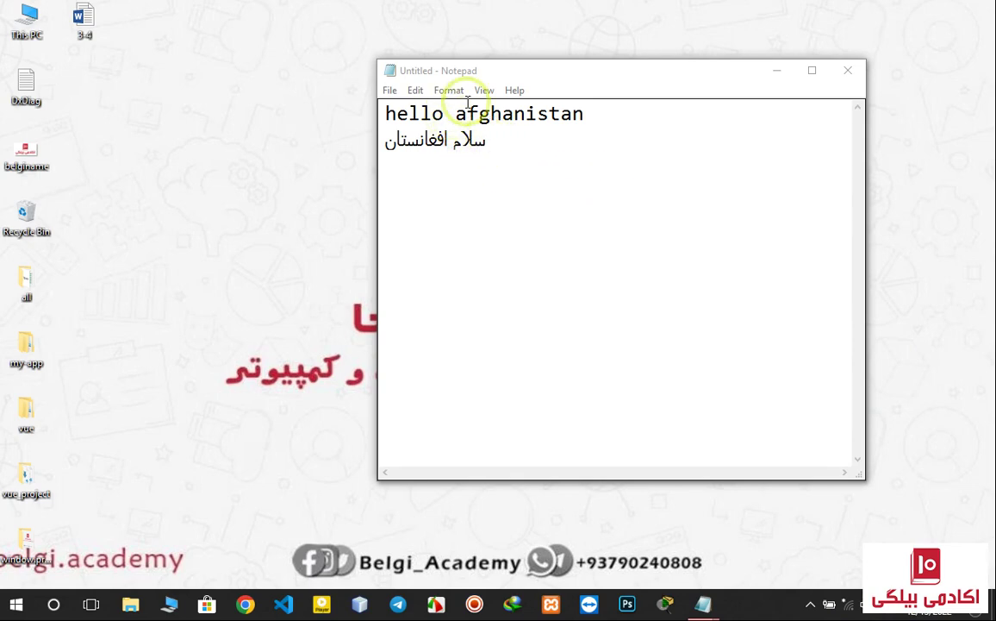
- Close Notepad and discard the unsaved text
click(845, 70)
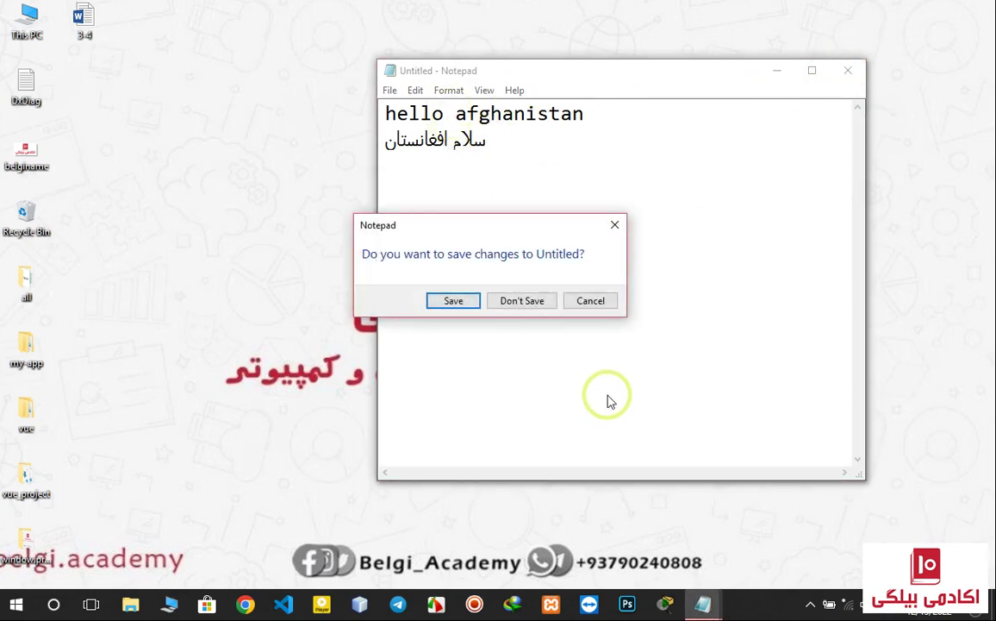
click(512, 300)
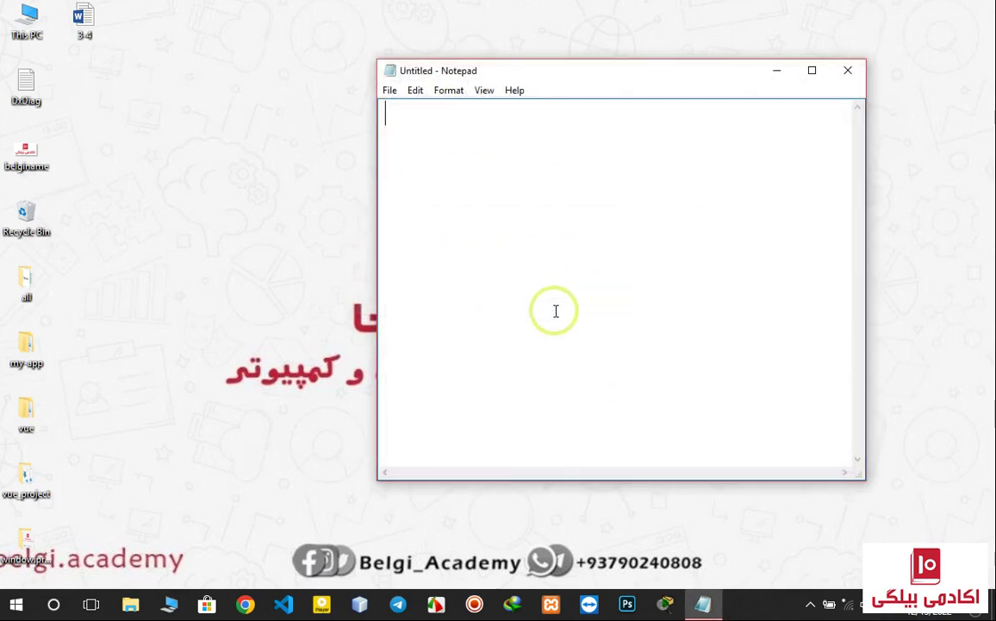
click(847, 71)
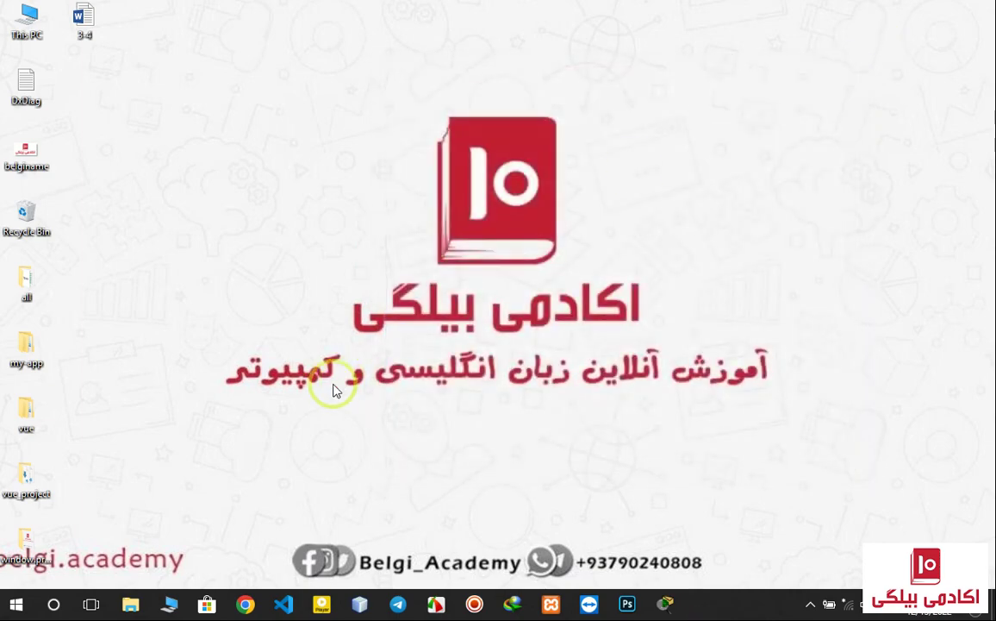
- Search for "cont", open Control Panel, and go to the Clock, Language, and Region category
click(14, 604)
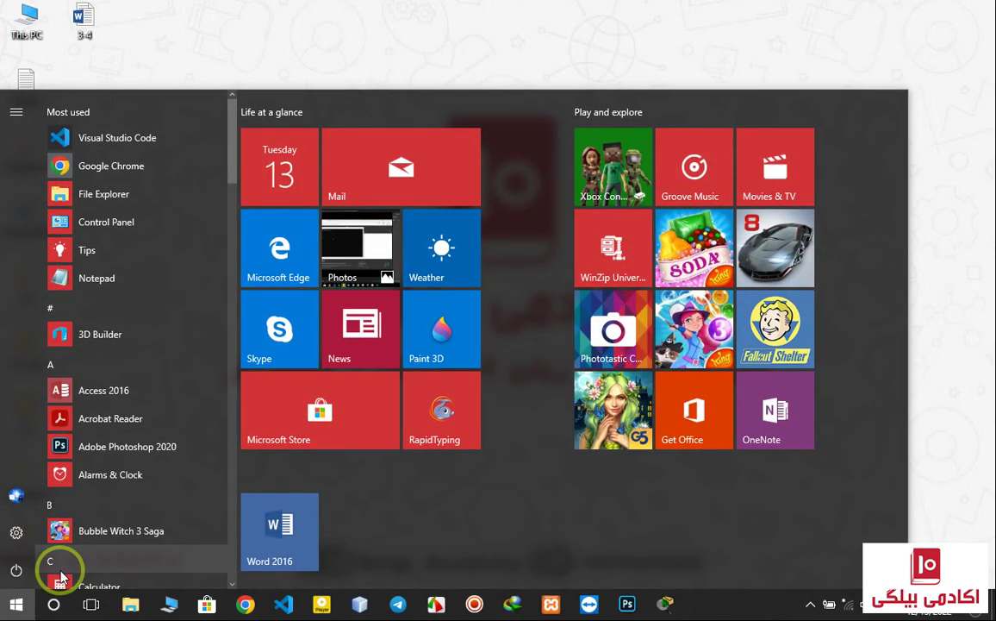
text(cont)
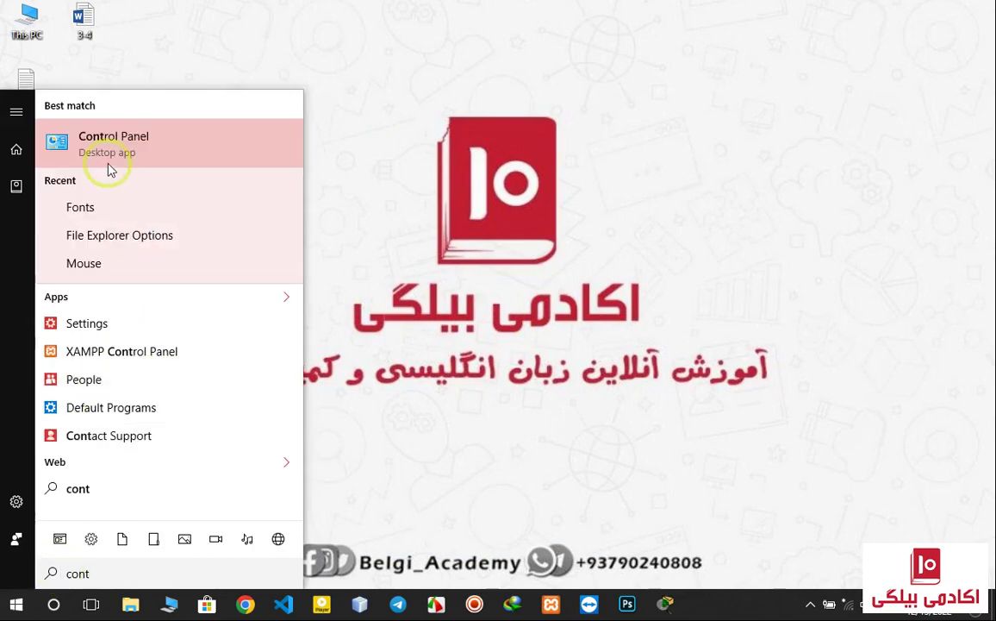
click(118, 155)
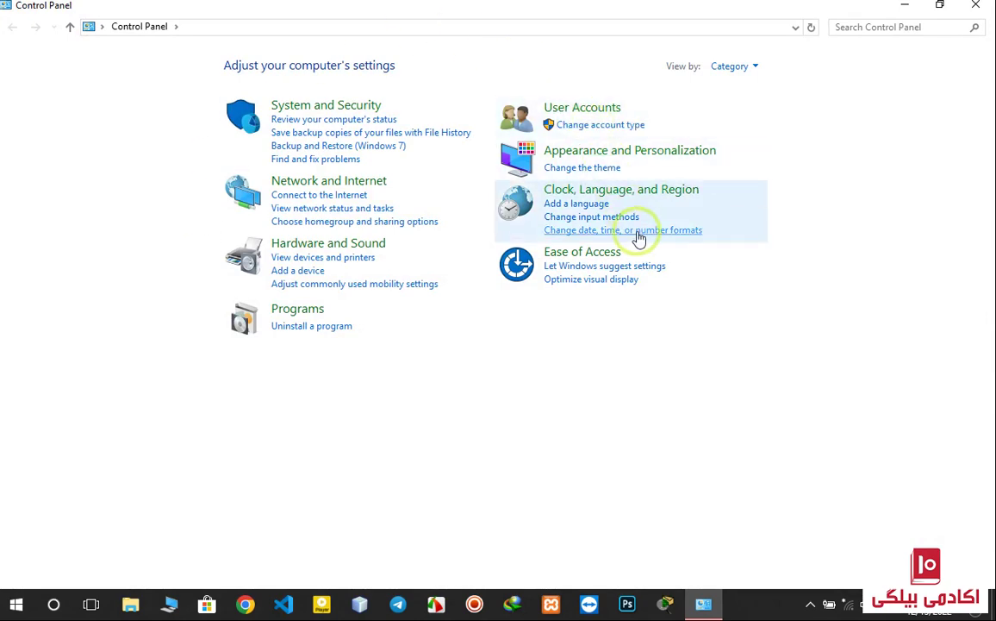
click(585, 194)
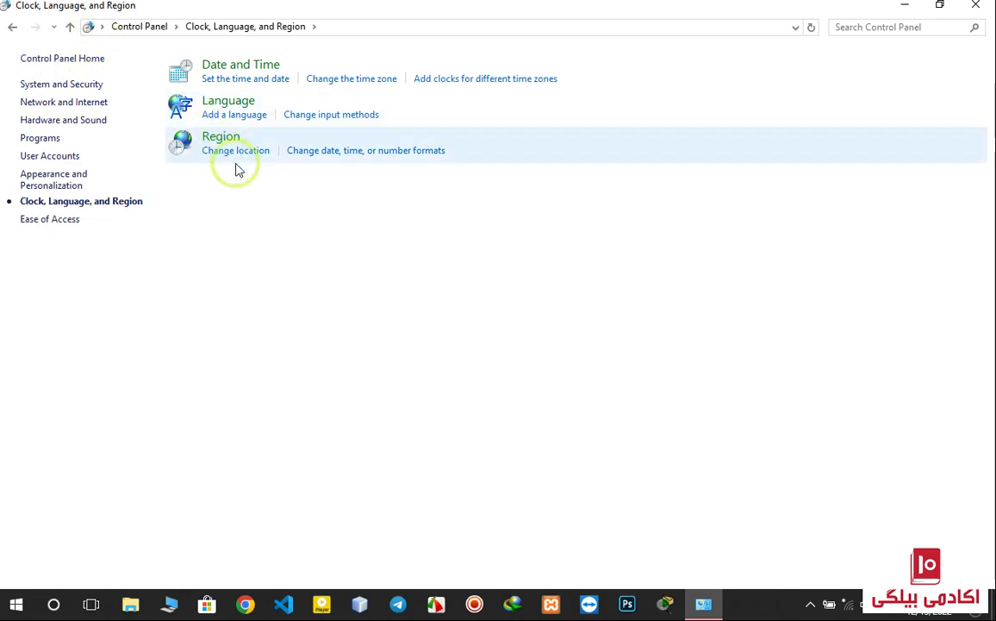
- View the Date and Time dialog and its date and time settings, and close both without changes
click(231, 71)
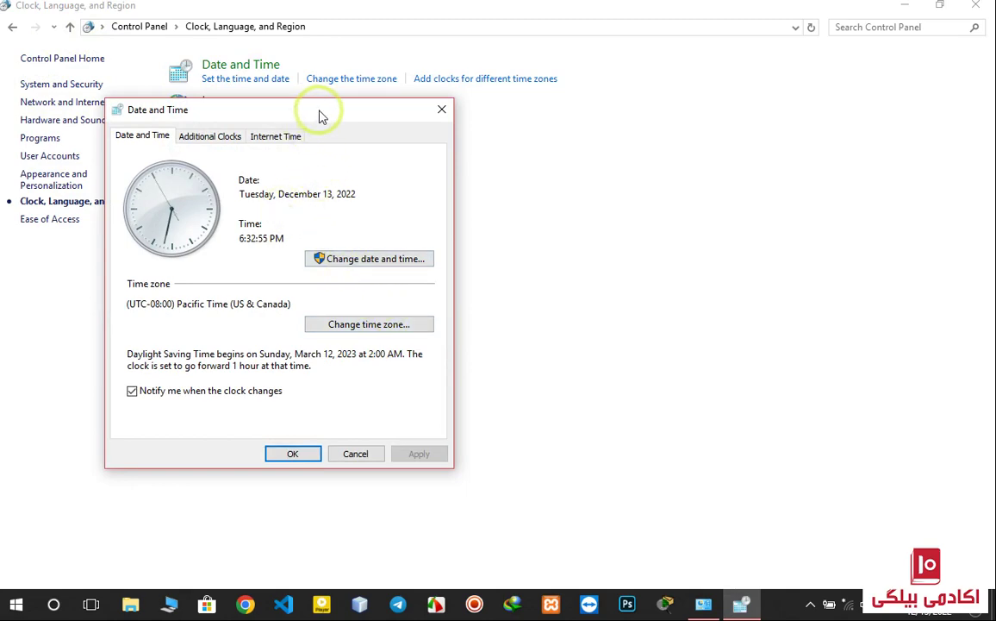
click(353, 265)
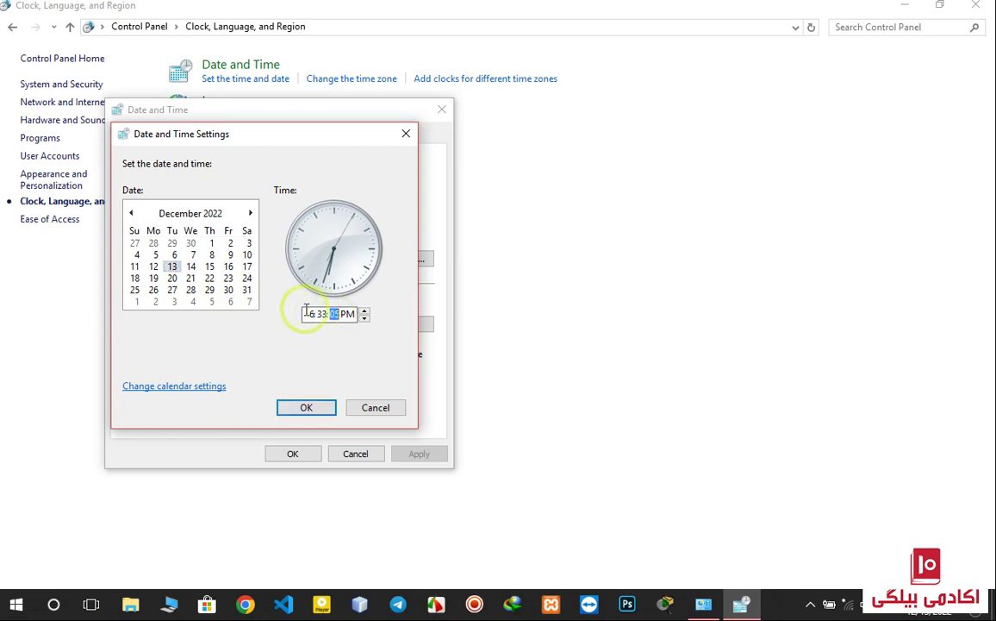
click(406, 135)
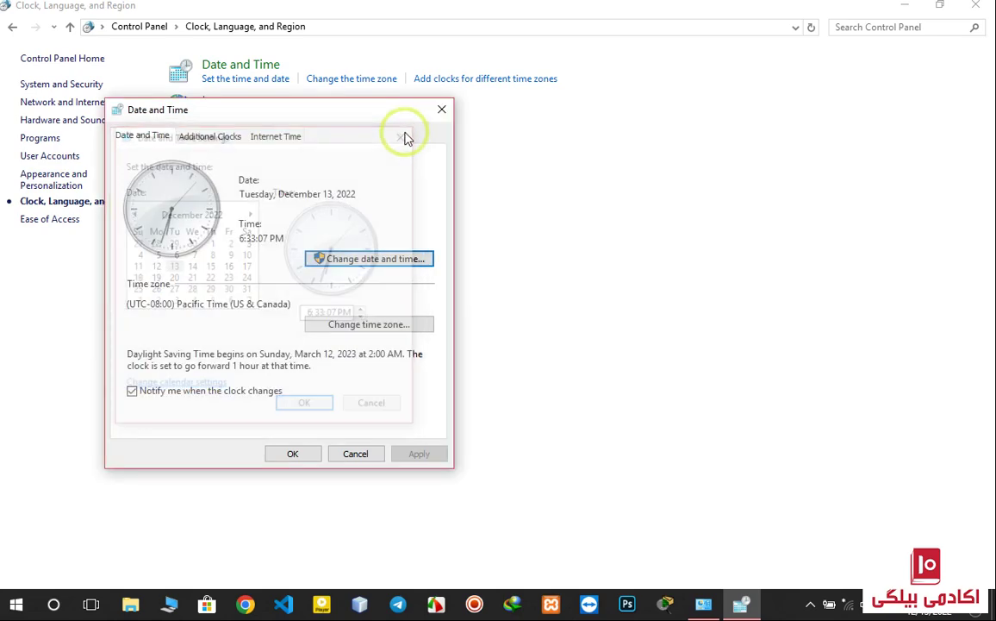
click(443, 115)
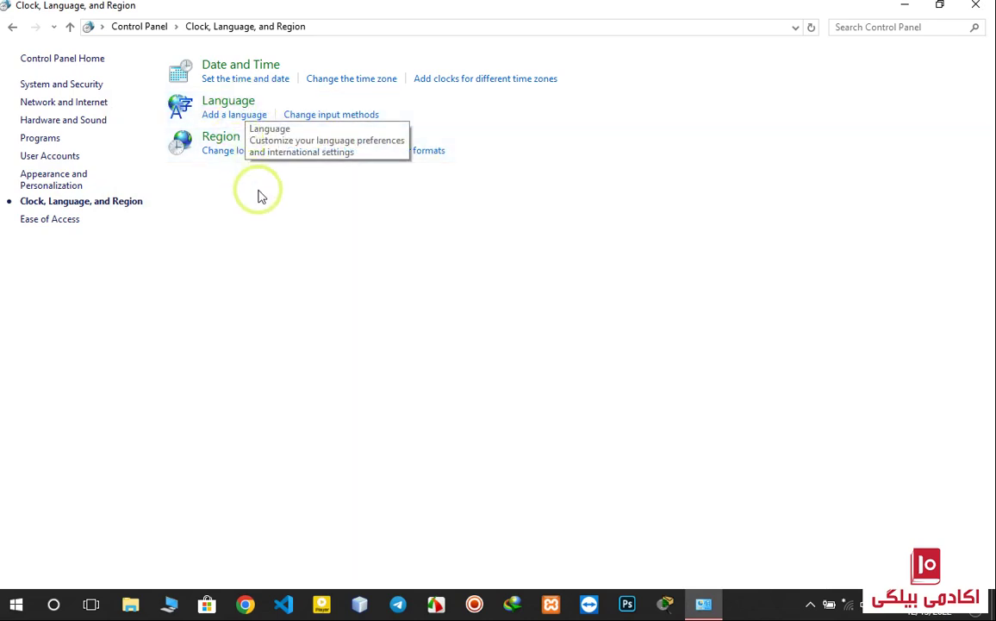
- Open the Language preferences and select the installed English (United States) and Persian entries in turn
click(229, 103)
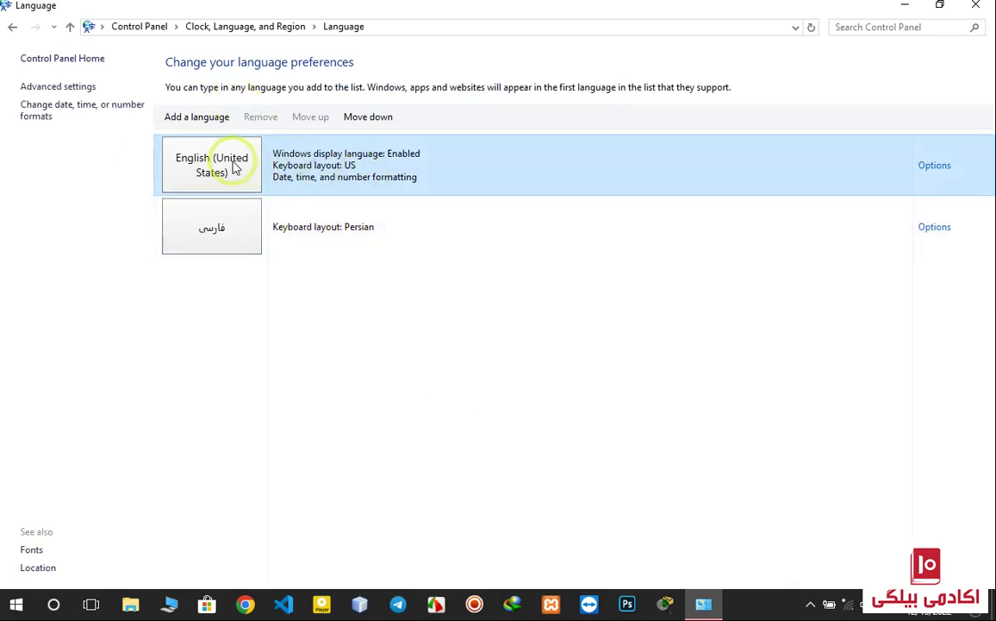
click(232, 232)
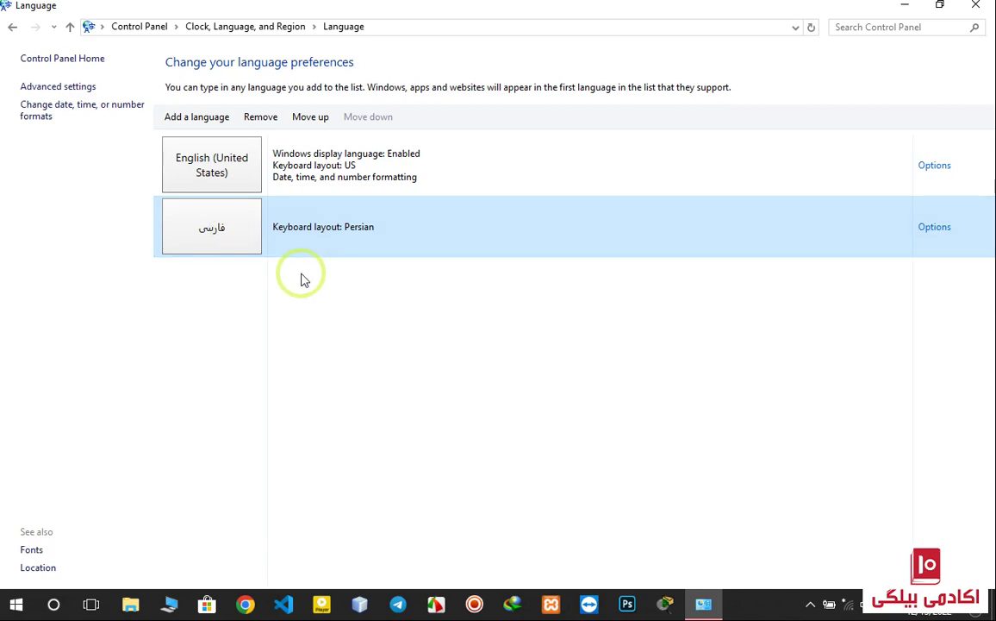
click(235, 172)
click(231, 233)
click(229, 172)
click(242, 238)
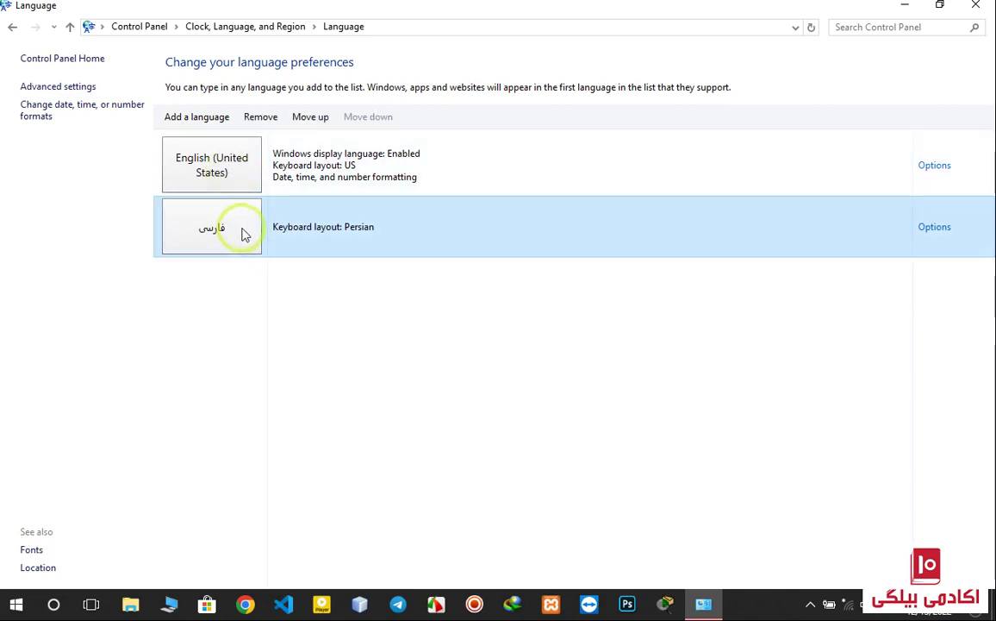
- Move Persian above English (United States) in the language list, and move it back down
click(270, 177)
click(256, 200)
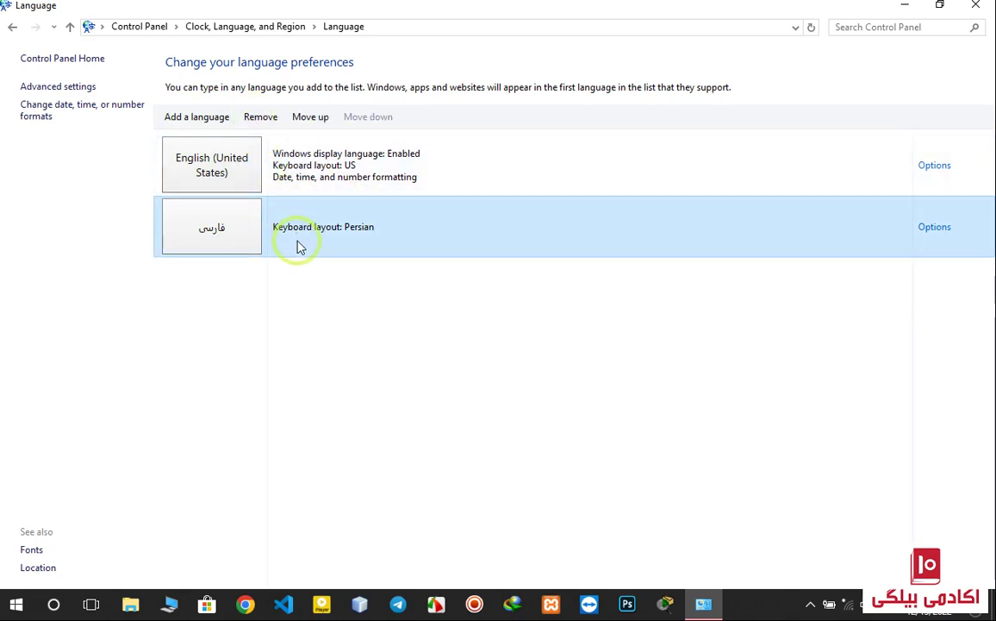
click(312, 121)
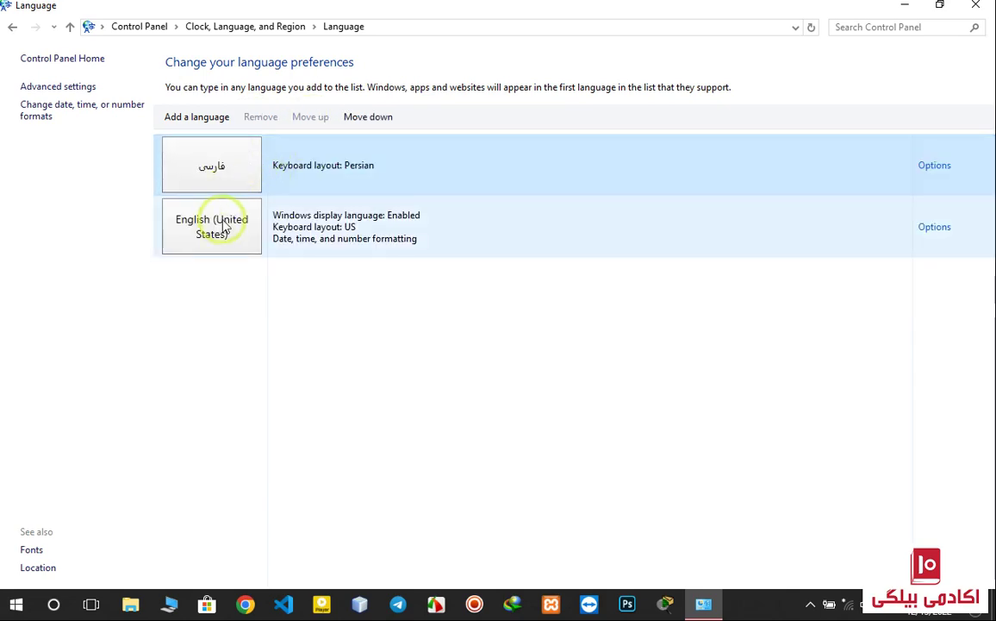
click(368, 117)
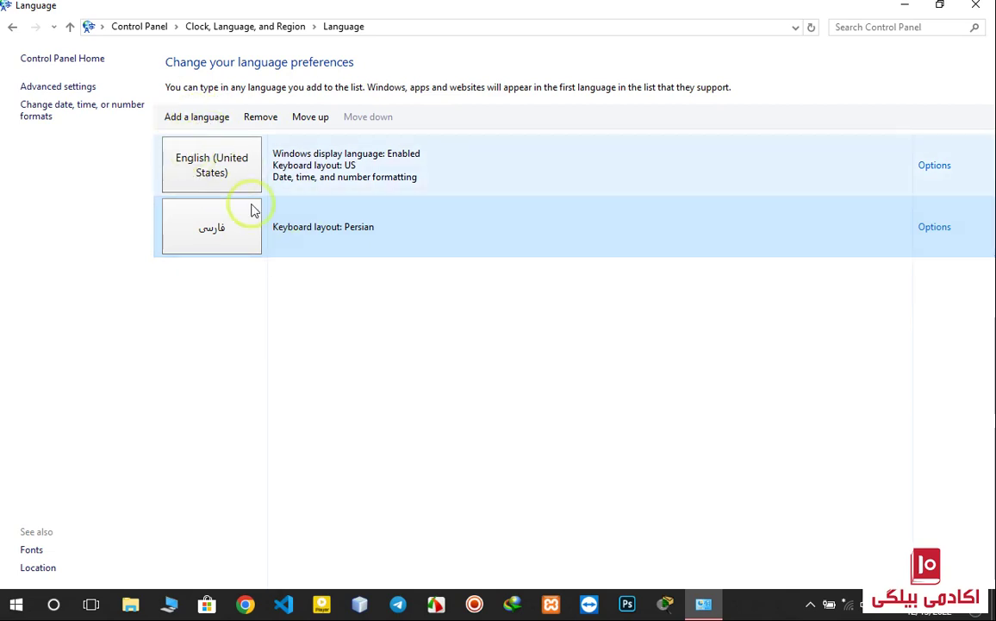
- Browse the languages available to add, including those starting with H, and return to the language preferences
click(198, 118)
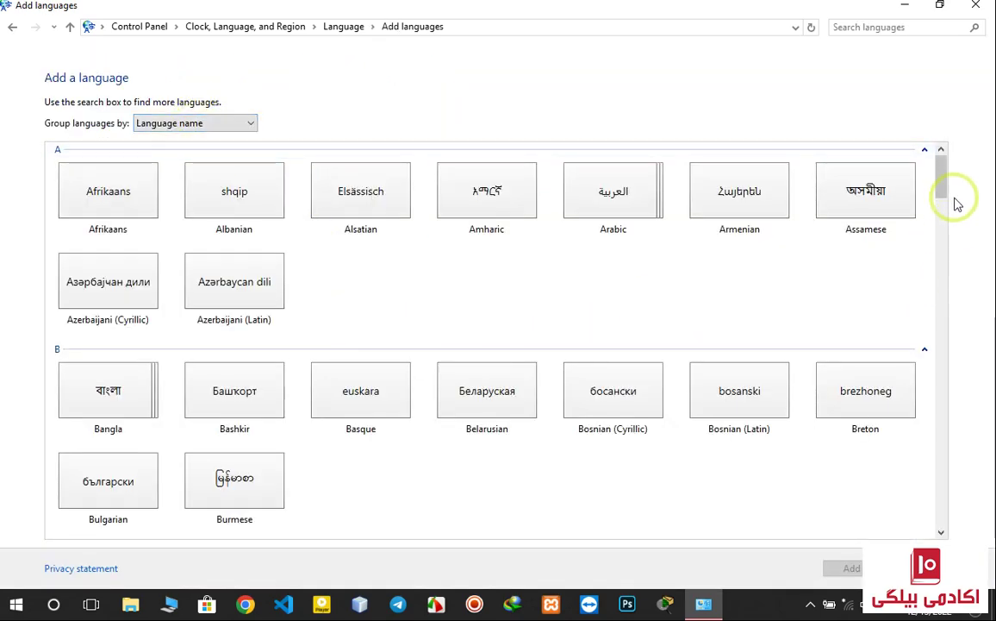
drag(944, 188, 923, 213)
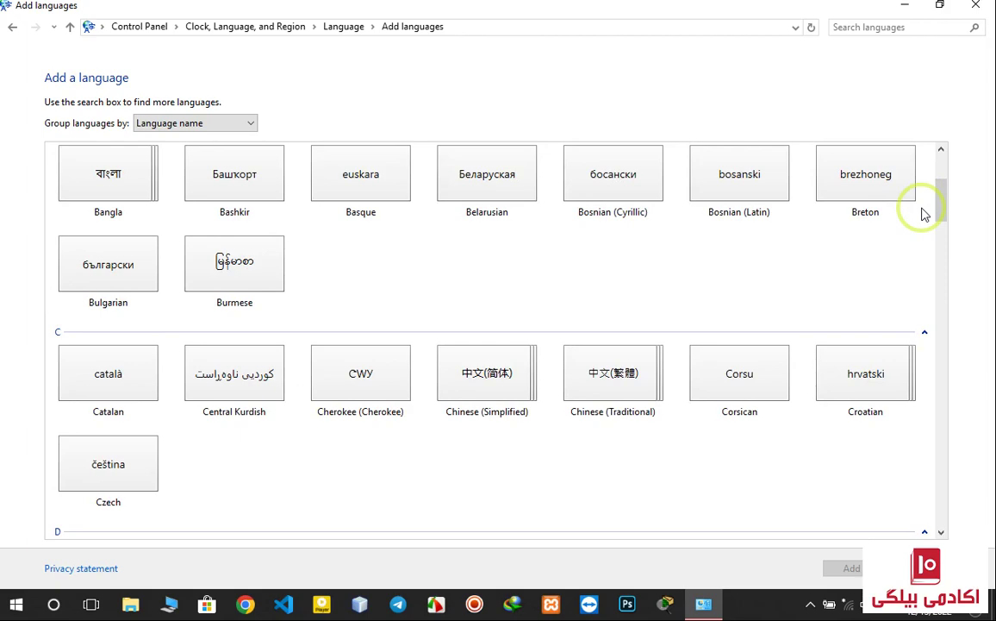
drag(947, 205, 943, 174)
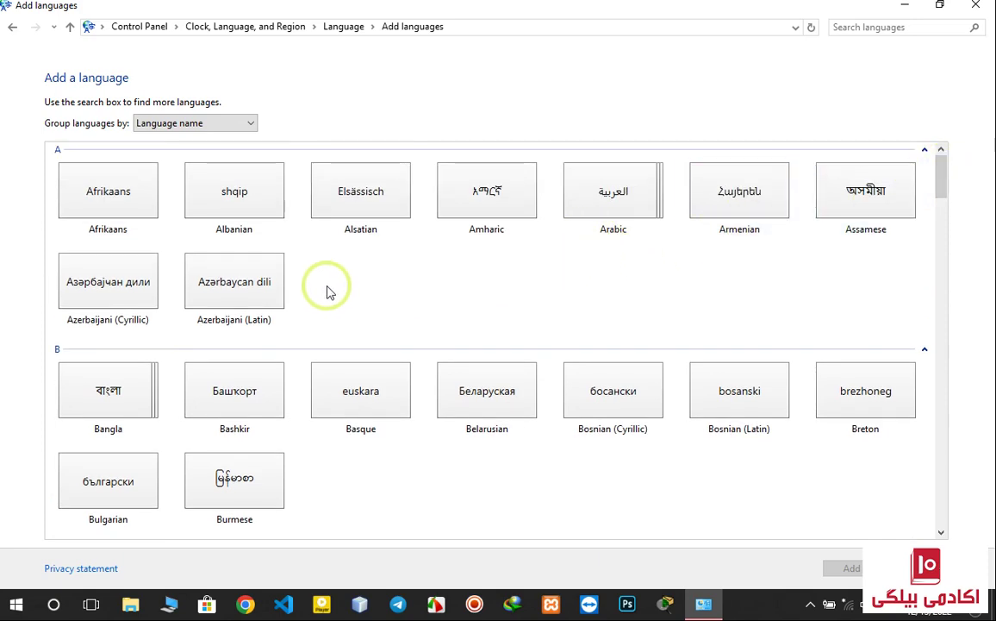
key(h)
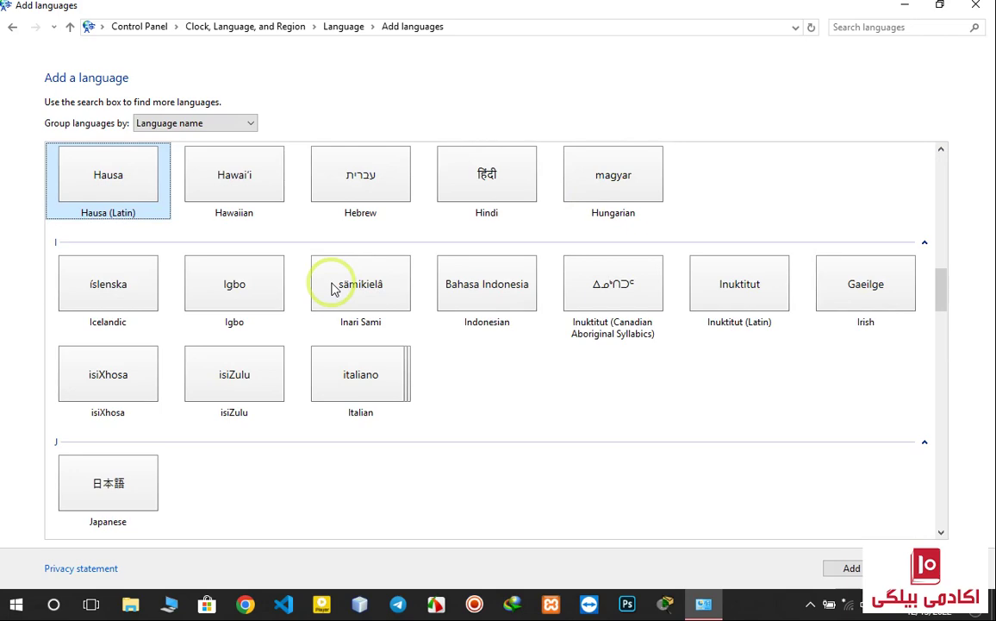
key(Escape)
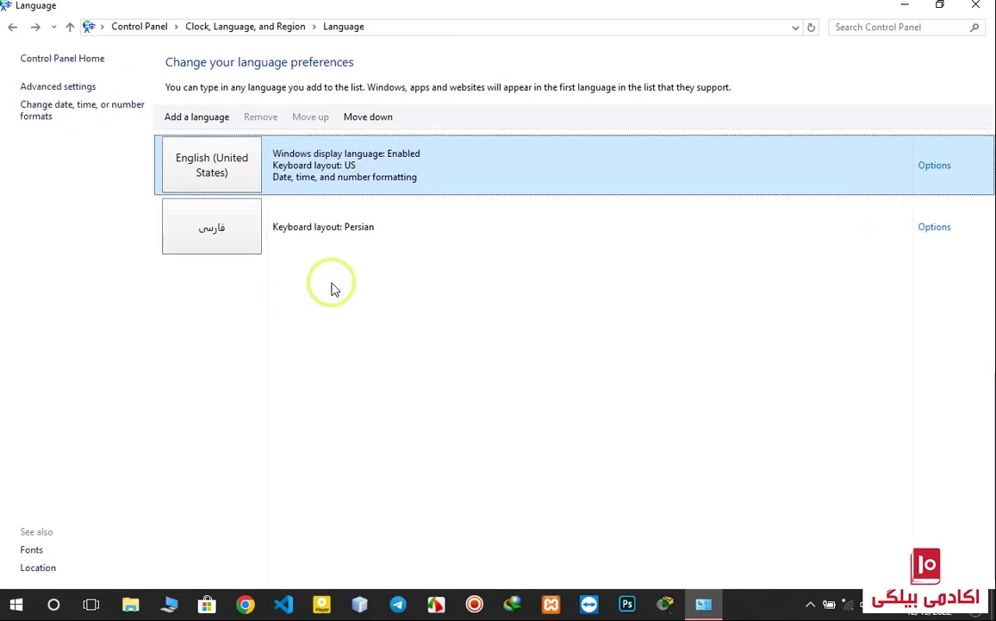
- Add Pashto to the list of input languages
click(207, 119)
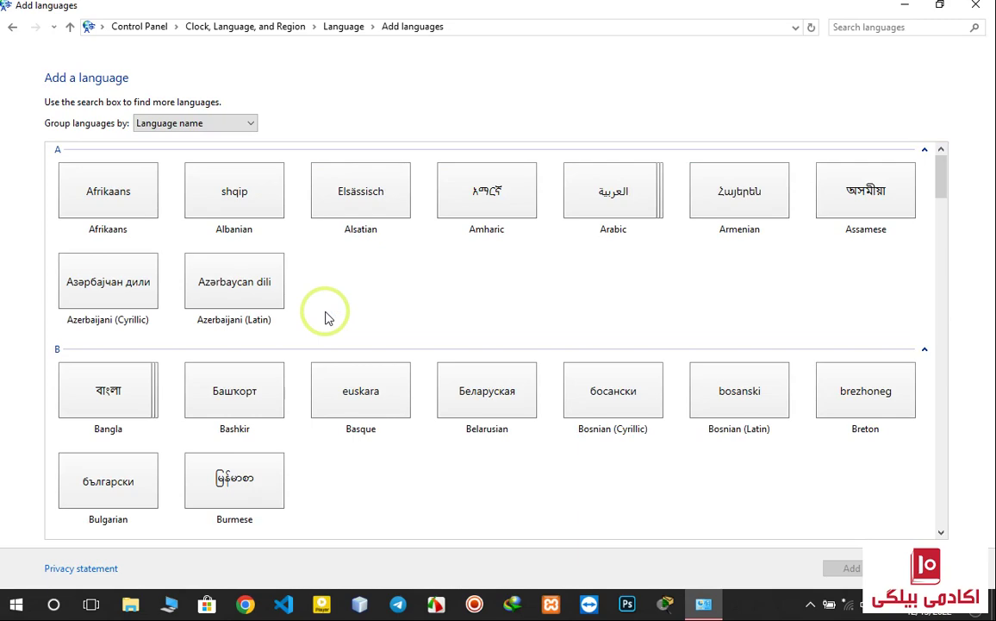
key(p)
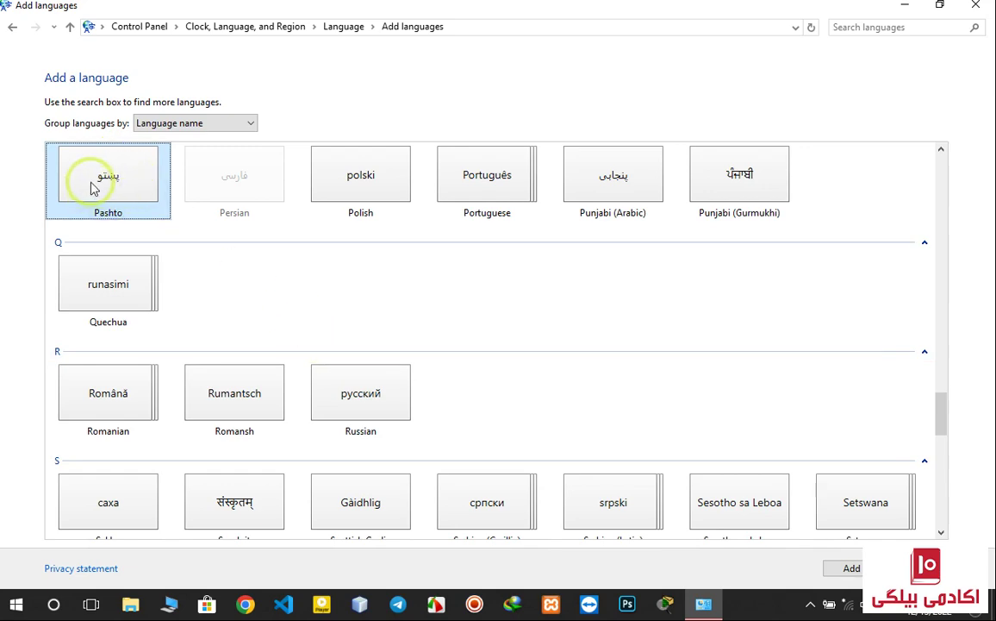
click(850, 570)
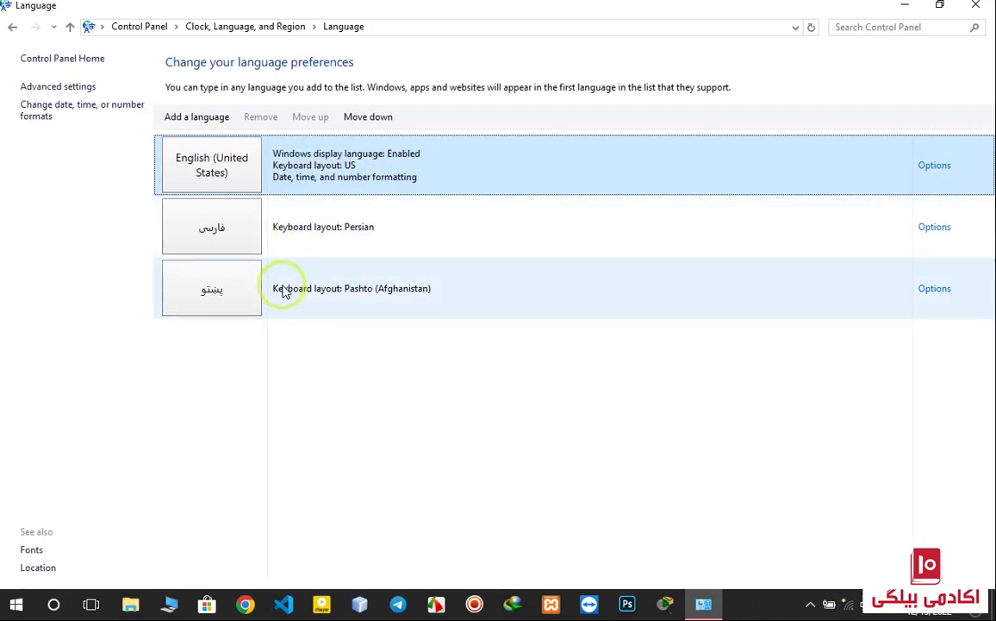
- Switch the active input language to the Persian keyboard
click(892, 611)
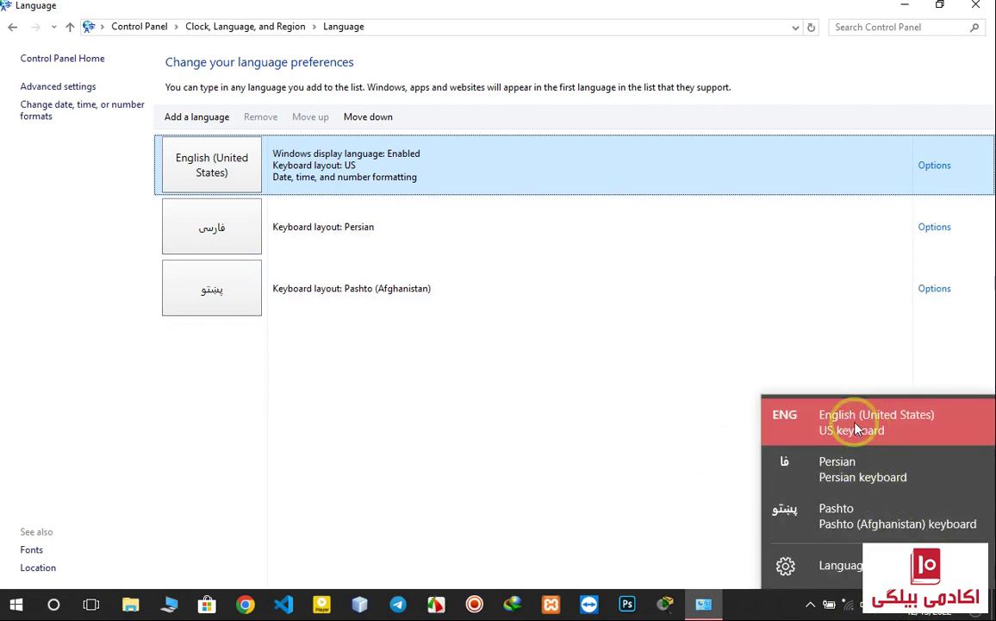
click(855, 470)
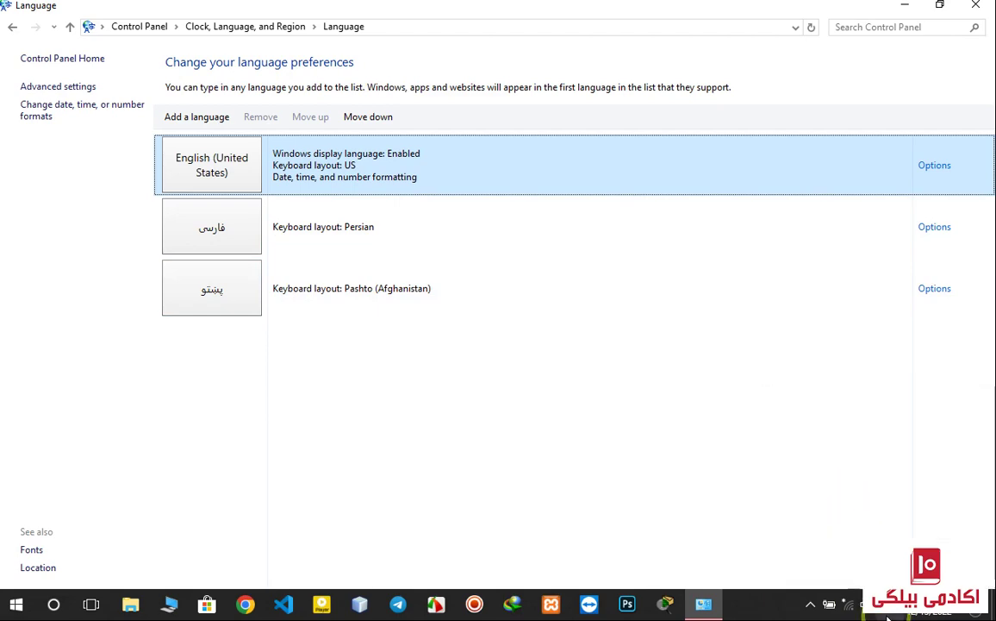
- Switch the active input language to the Pashto keyboard
click(871, 603)
click(845, 519)
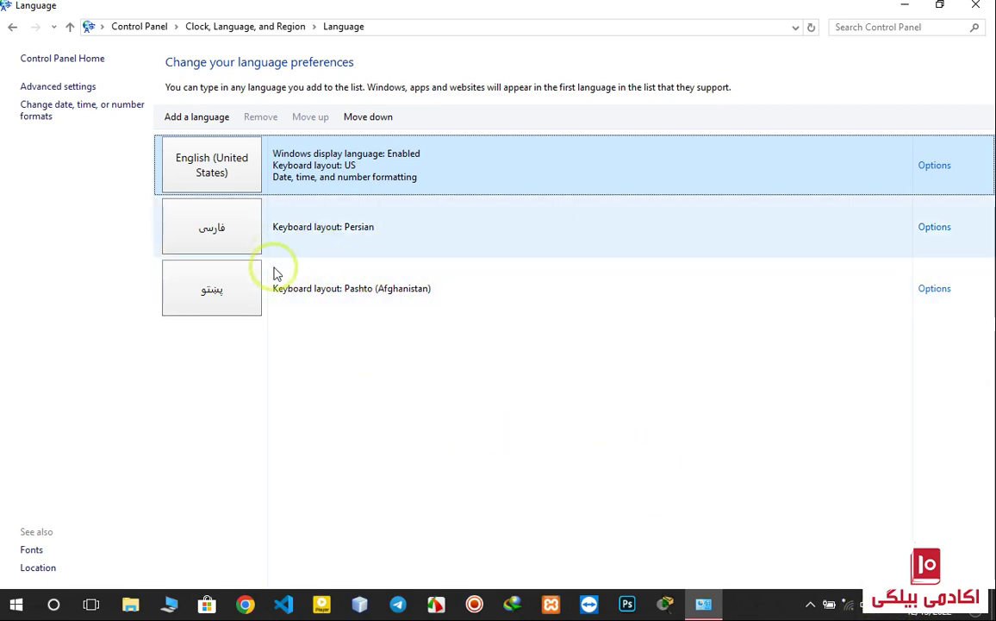
- Remove Pashto from the list of input languages and return to the Control Panel home page
click(229, 286)
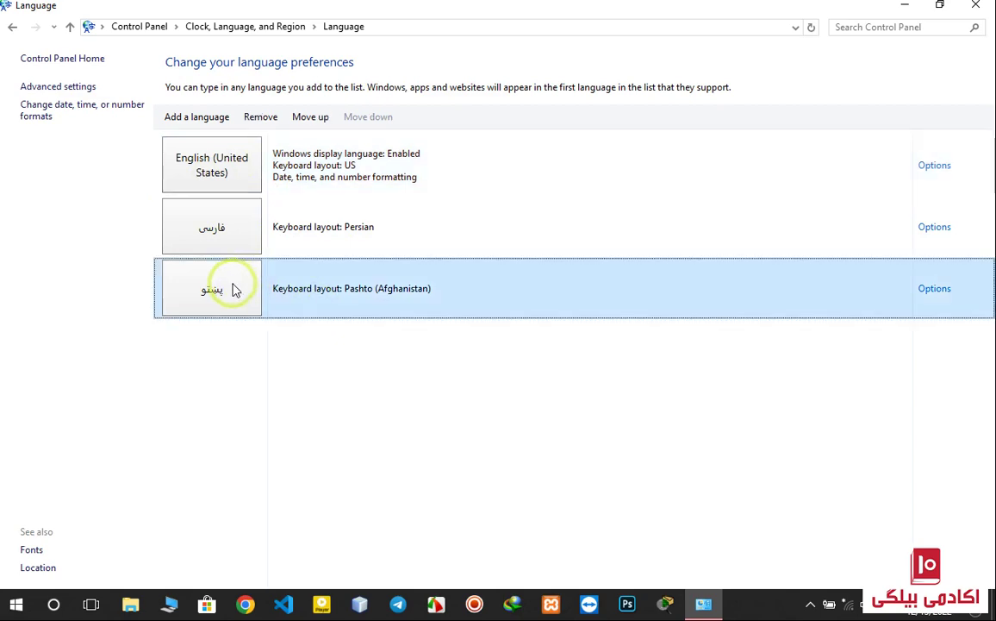
click(262, 117)
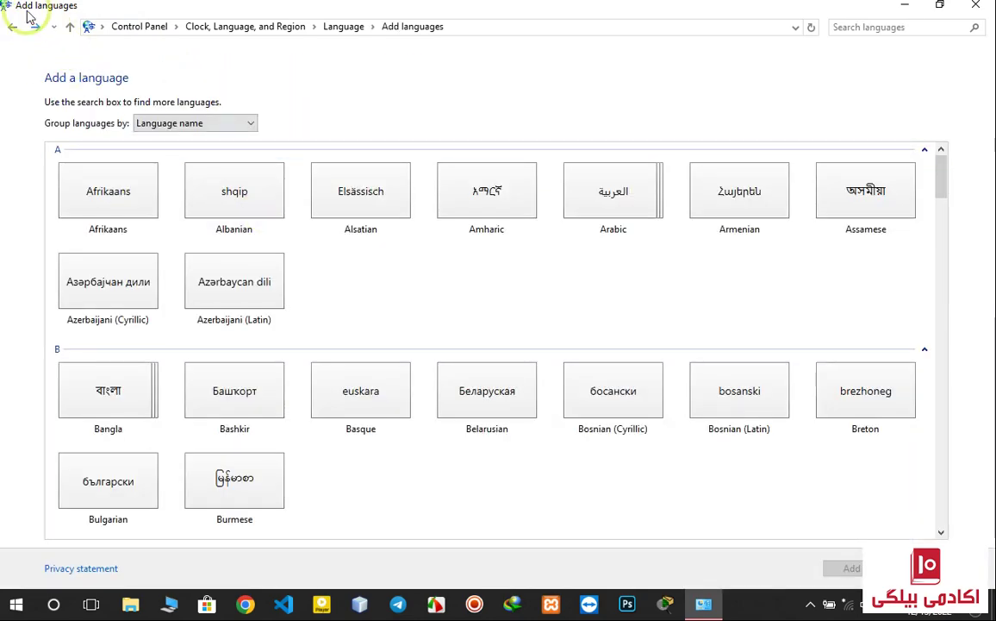
click(14, 30)
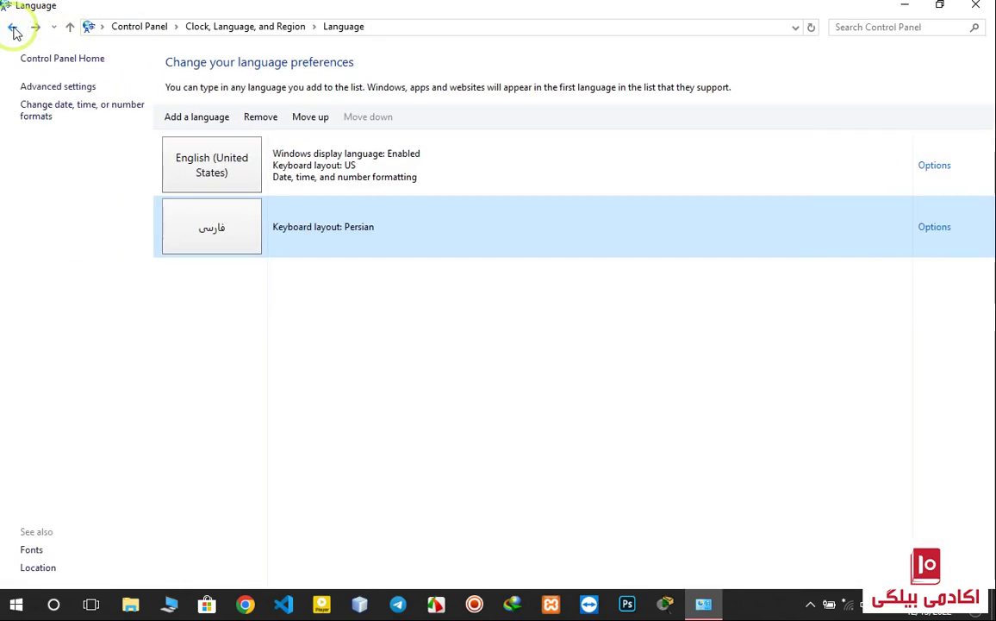
click(14, 29)
click(14, 30)
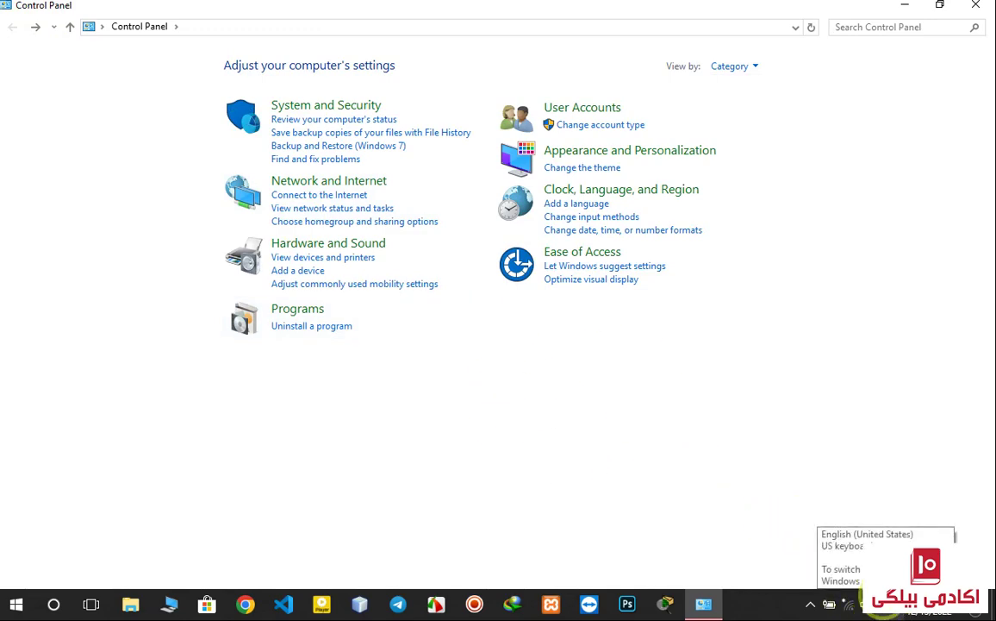
- Check which input languages are available for switching, and close the list without changing the active one
click(872, 609)
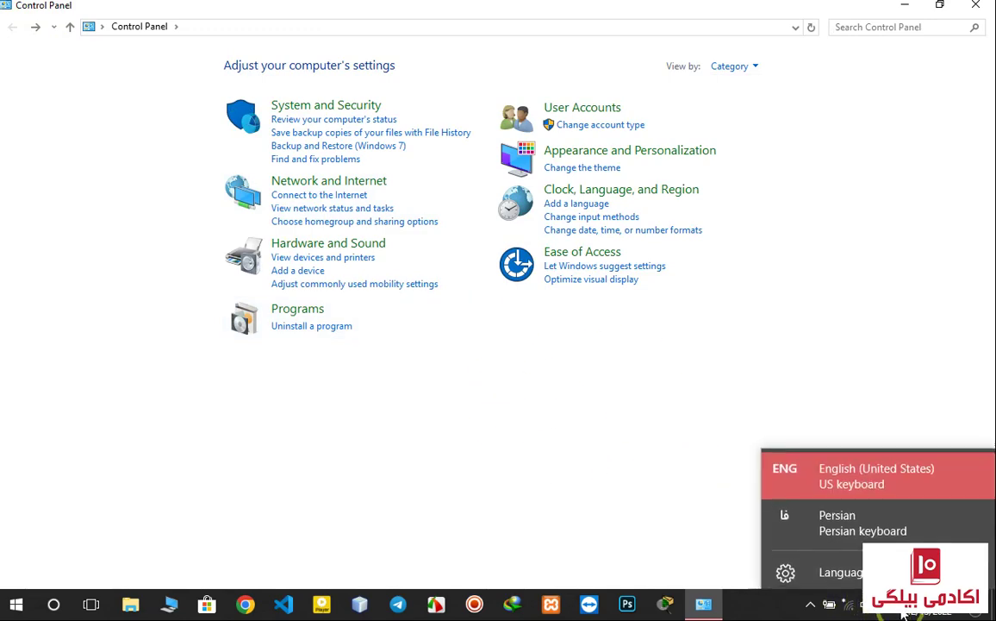
click(786, 323)
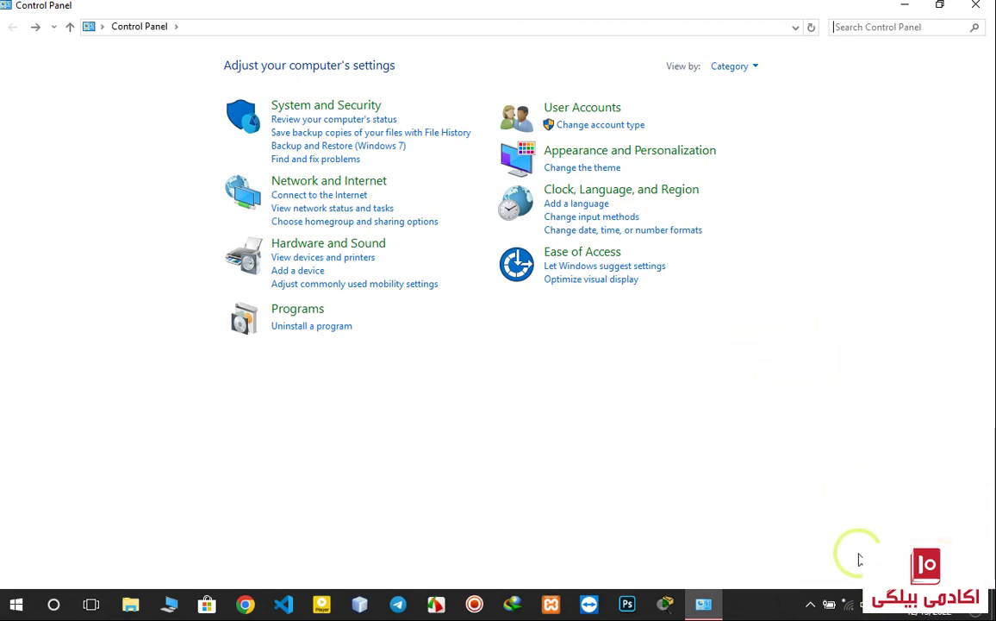
click(864, 605)
click(635, 371)
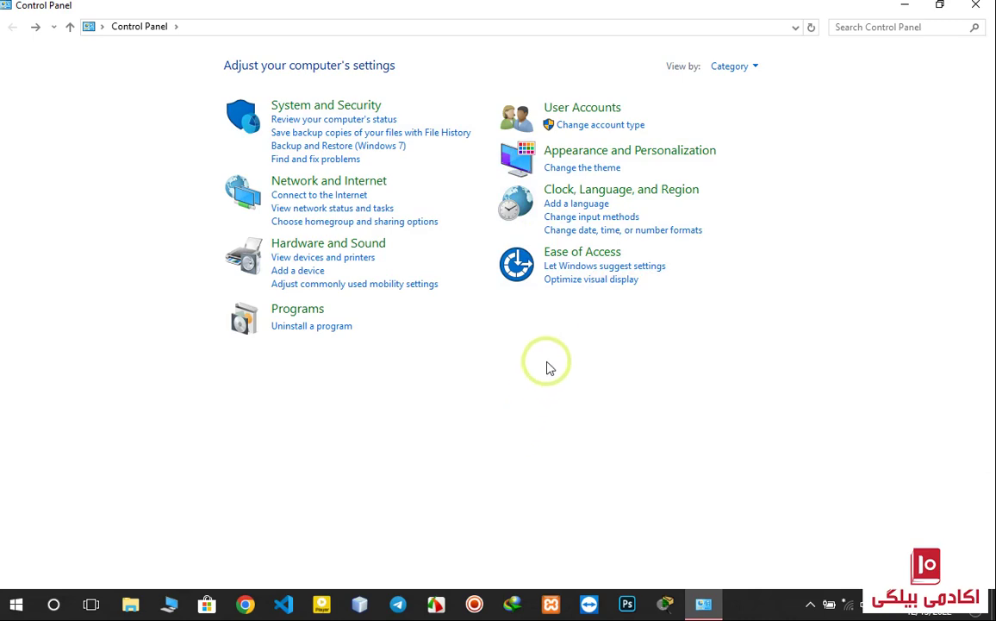
- View the Ease of Access category and return to the Control Panel home page
click(579, 254)
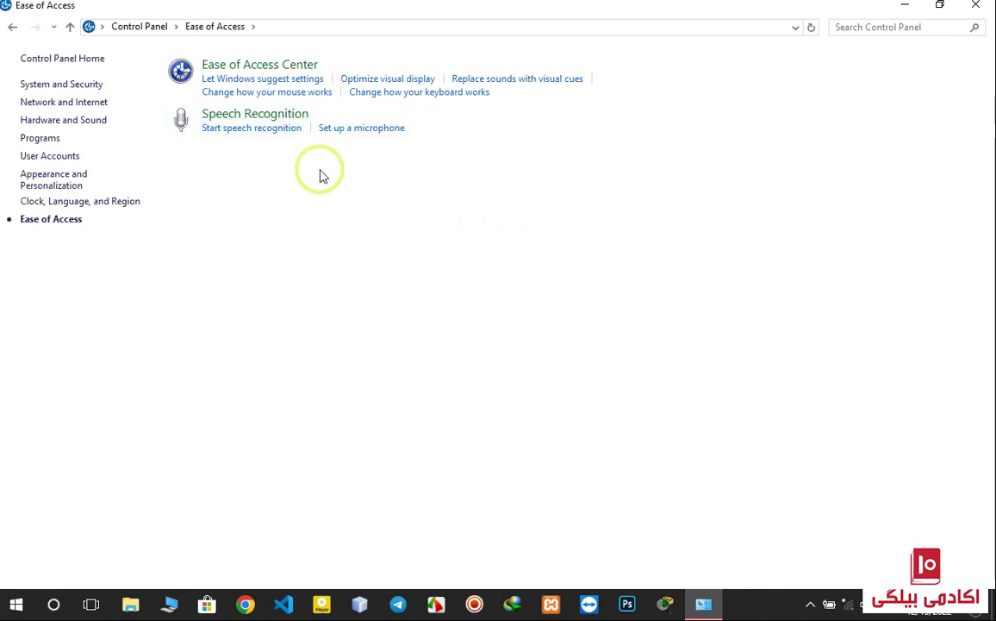
click(10, 28)
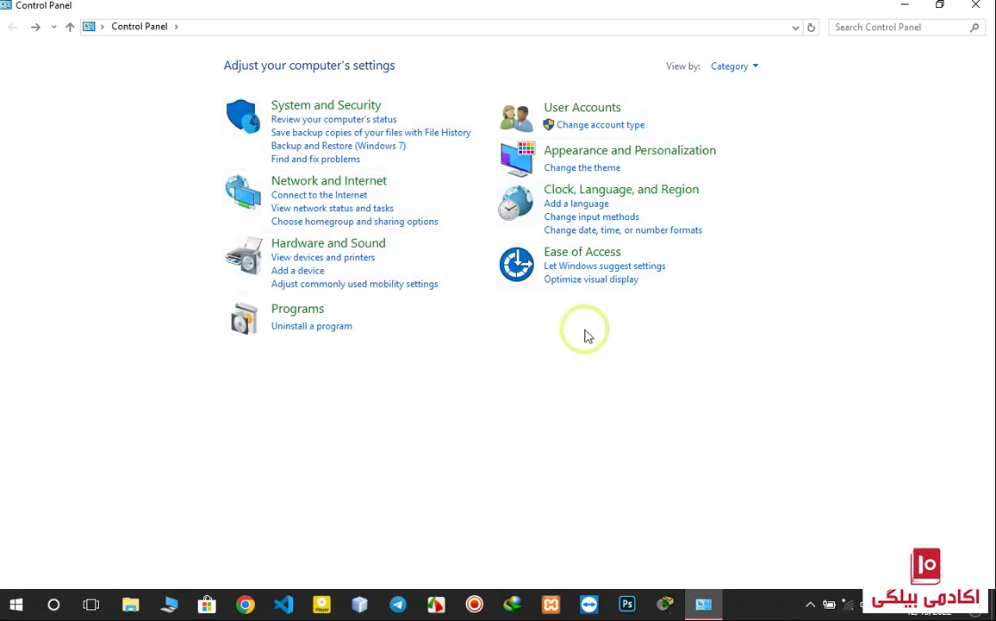
- Close the Control Panel window and refresh the desktop
click(981, 5)
right_click(318, 128)
click(402, 168)
right_click(399, 167)
click(437, 215)
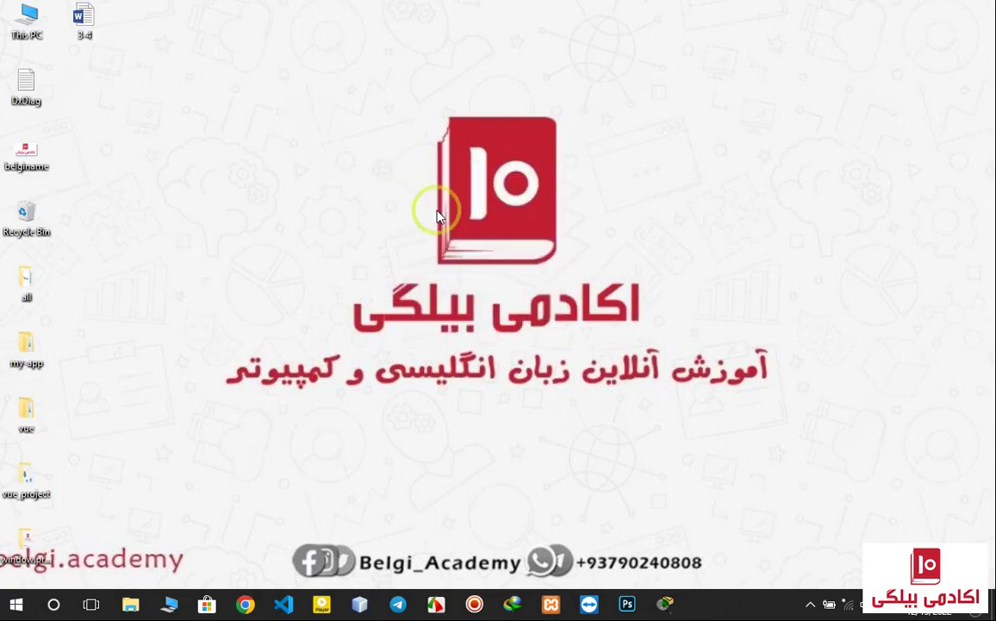